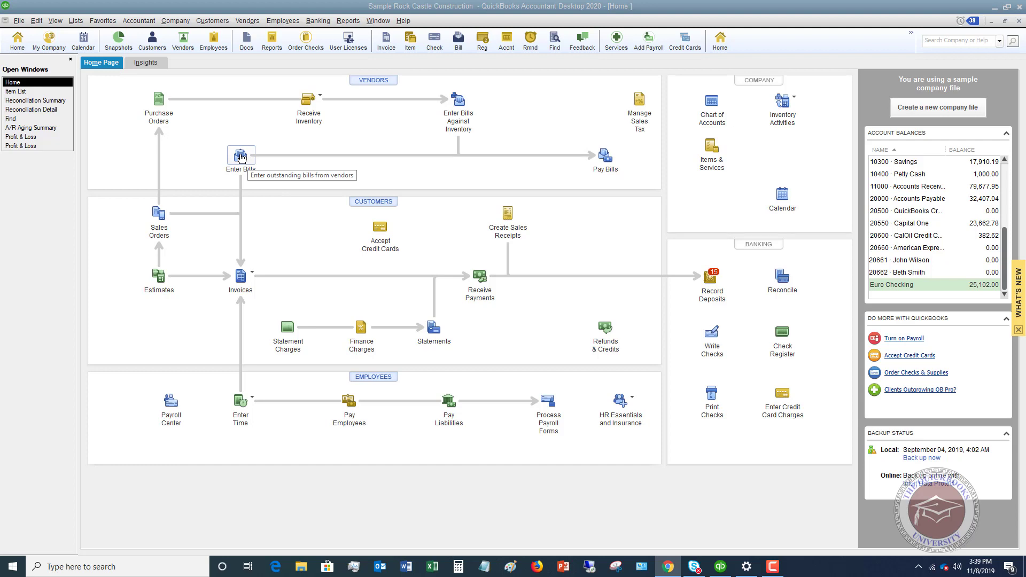
Start a blank Enter Bills form from the Home page, dated 12/15/2023
left_click(250, 21)
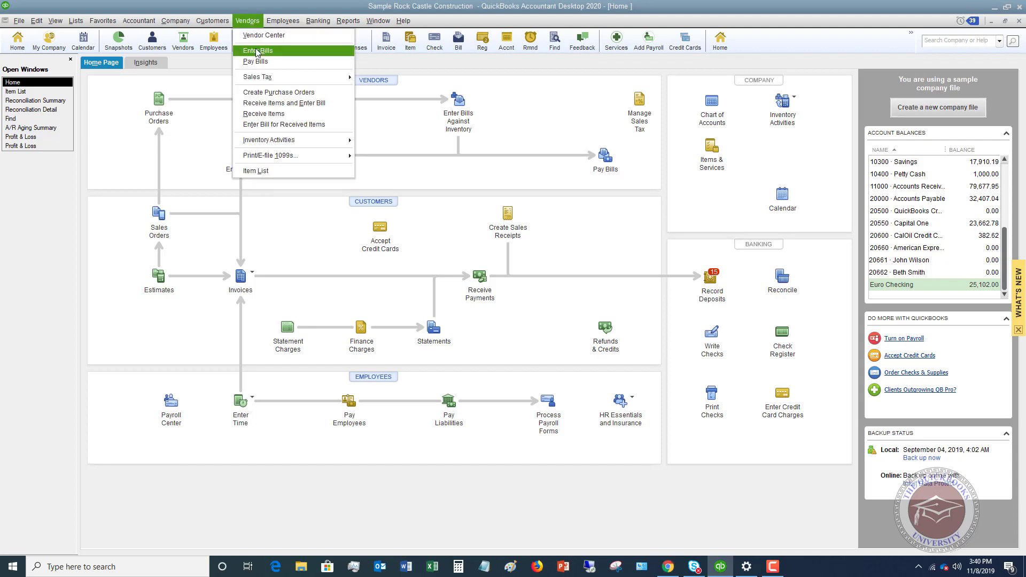
left_click(526, 91)
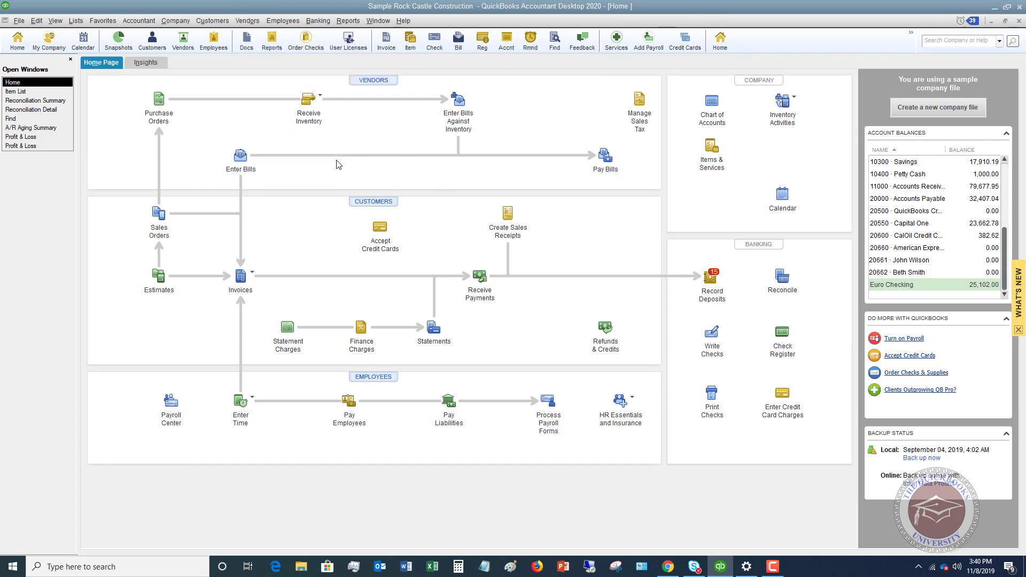
left_click(241, 158)
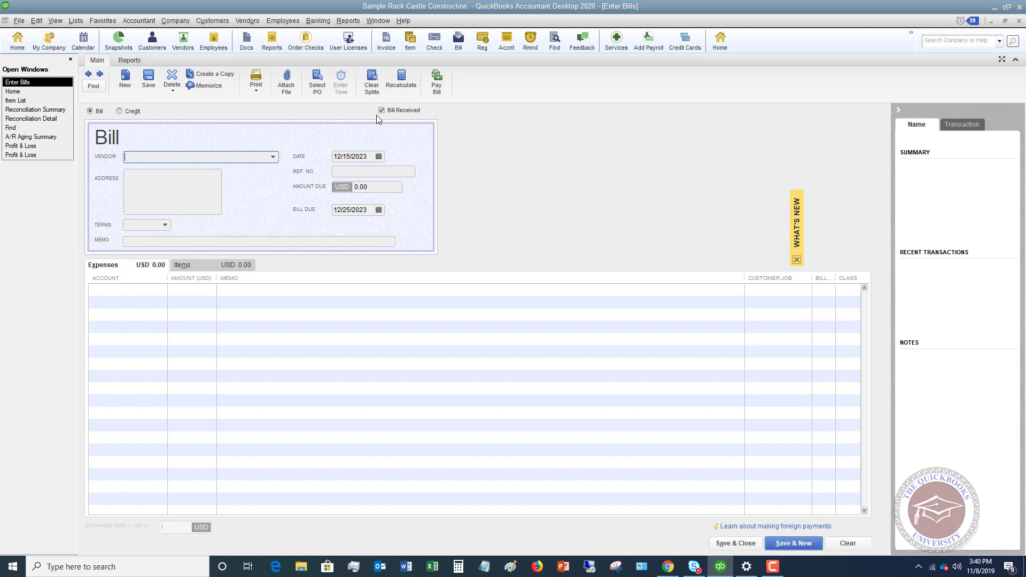
Choose Amazon as the vendor, filling in its address, 2% 10 Net terms and 63000 · Office Supplies
left_click(274, 158)
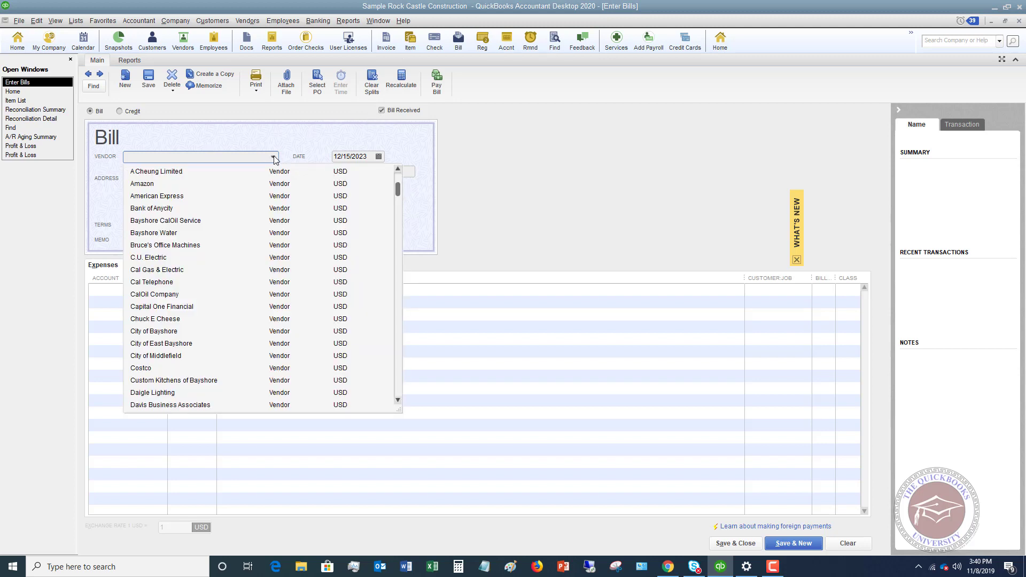
left_click(154, 184)
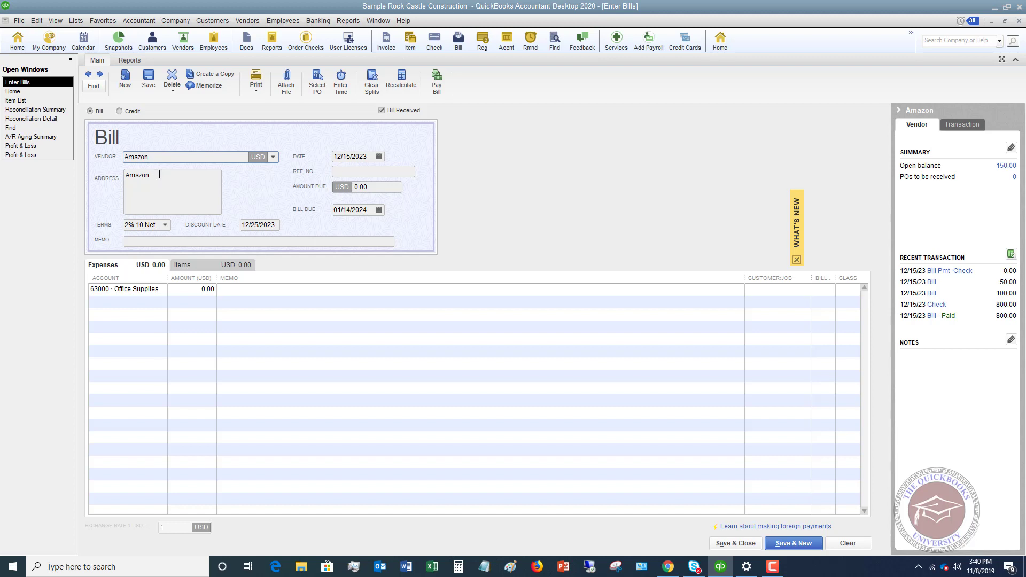
left_click(156, 175)
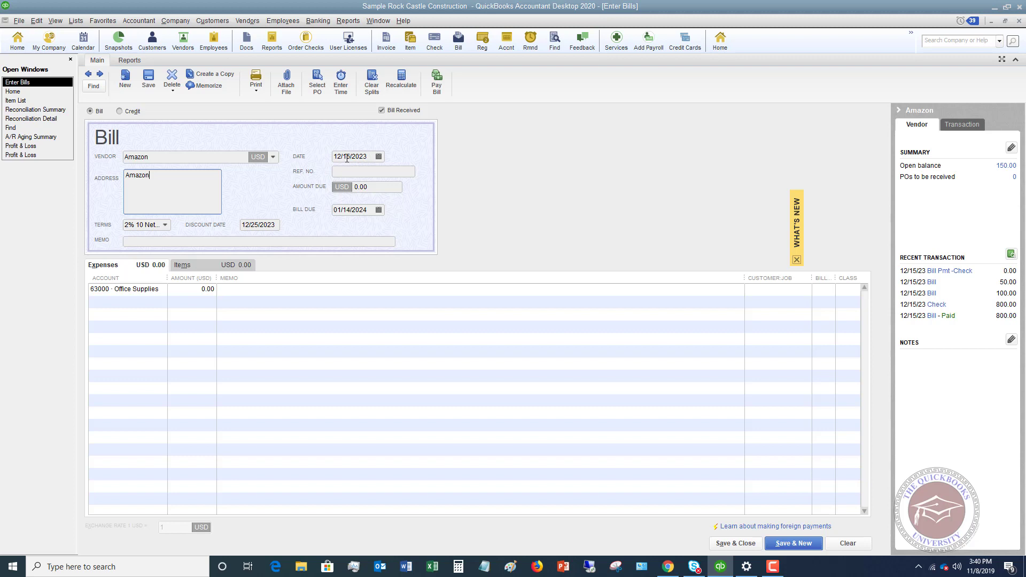
Pick November 30, 2023 as the bill date, pushing the due date to 12/30/2023
left_click(379, 158)
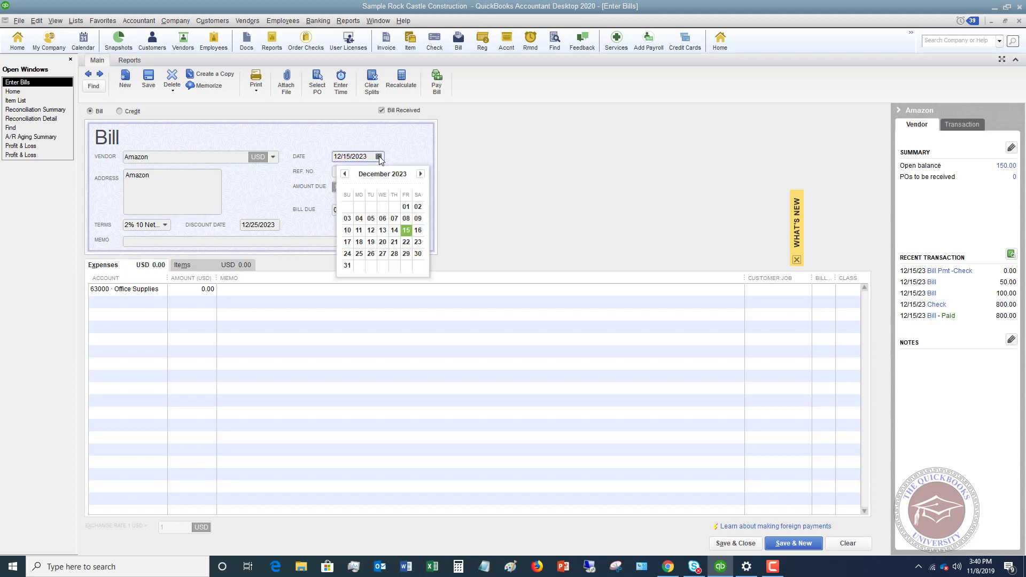
left_click(344, 174)
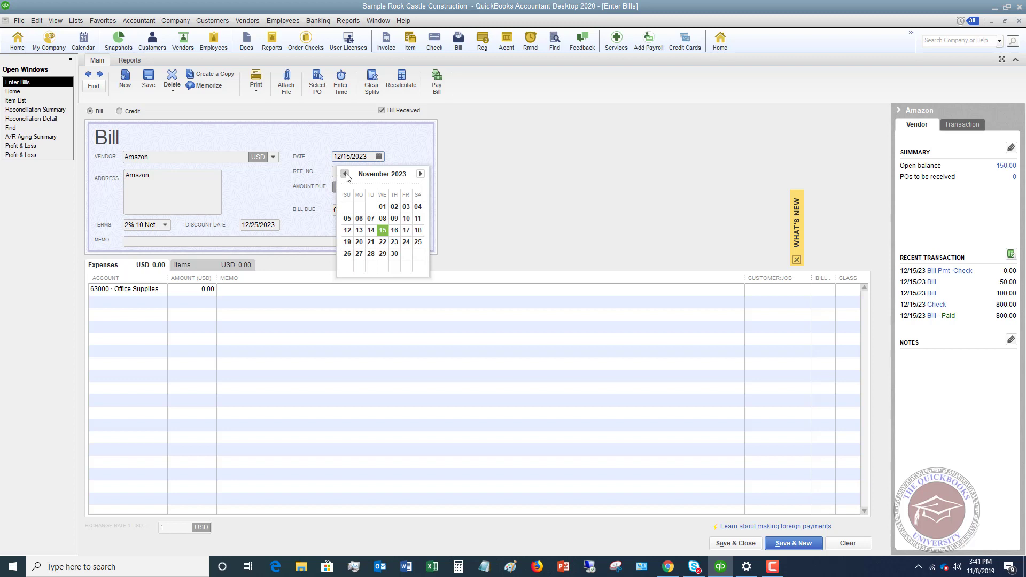
left_click(395, 253)
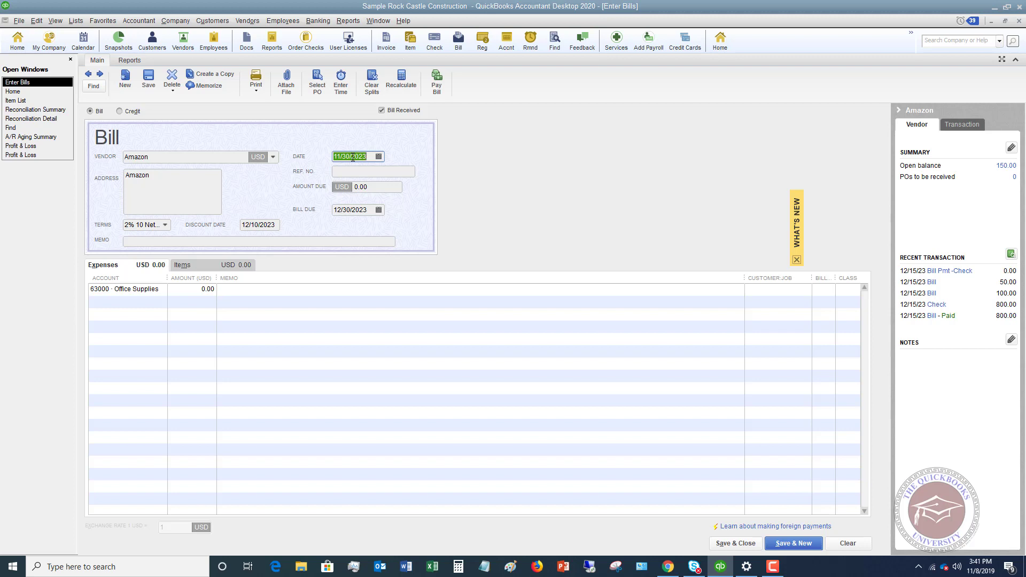
left_click(346, 170)
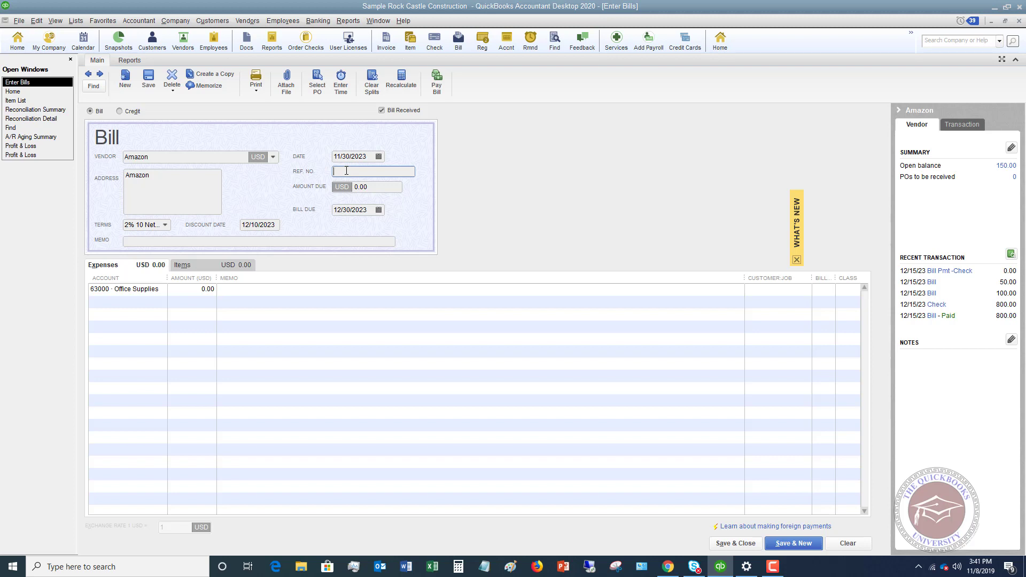
Enter the vendor's reference number and a 50.00 amount due on the Amazon bill
type("8541287")
left_click(341, 187)
type("50")
left_click(353, 210)
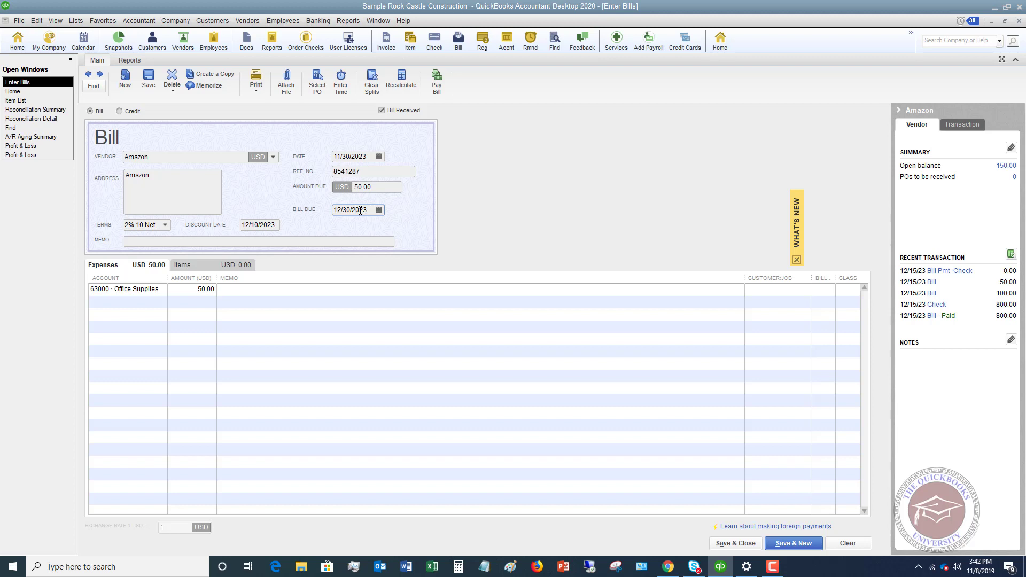
left_click(166, 225)
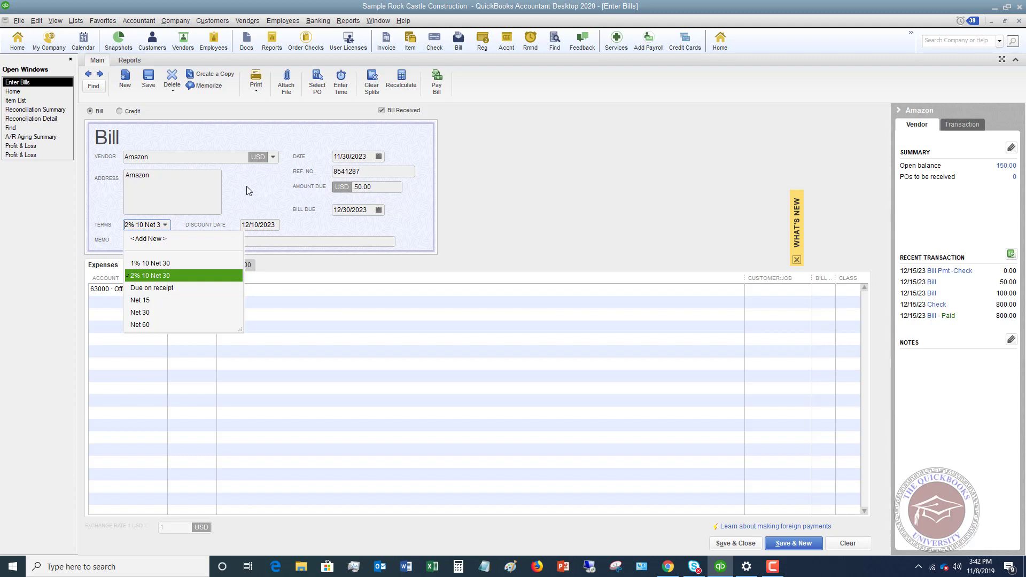
Switch the bill's terms to Net 30, removing the discount date
left_click(141, 314)
left_click(140, 314)
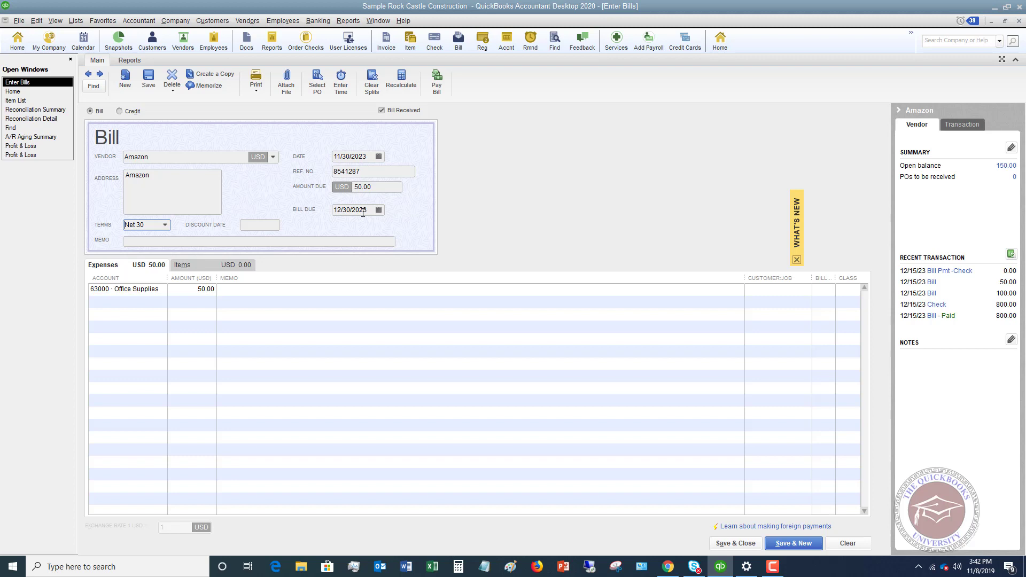
left_click(192, 243)
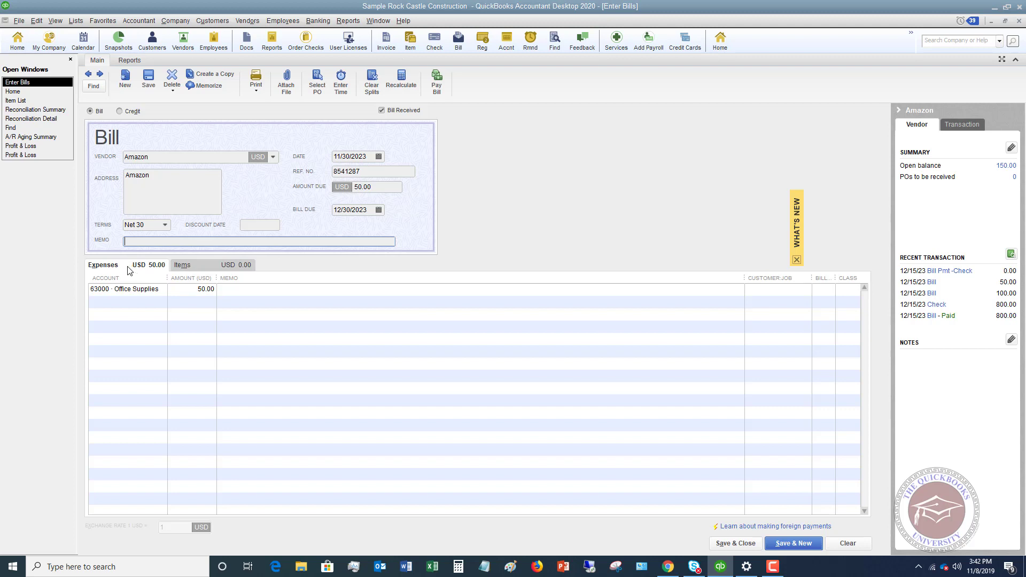
Keep 63000 · Office Supplies on the first expense line and cut its amount to 30.00
left_click(128, 287)
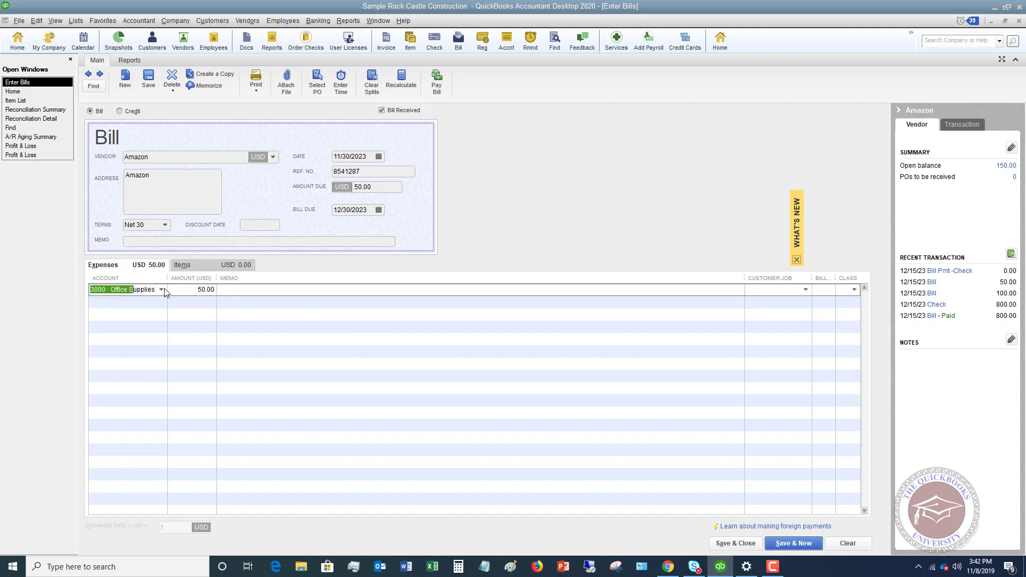
left_click(162, 289)
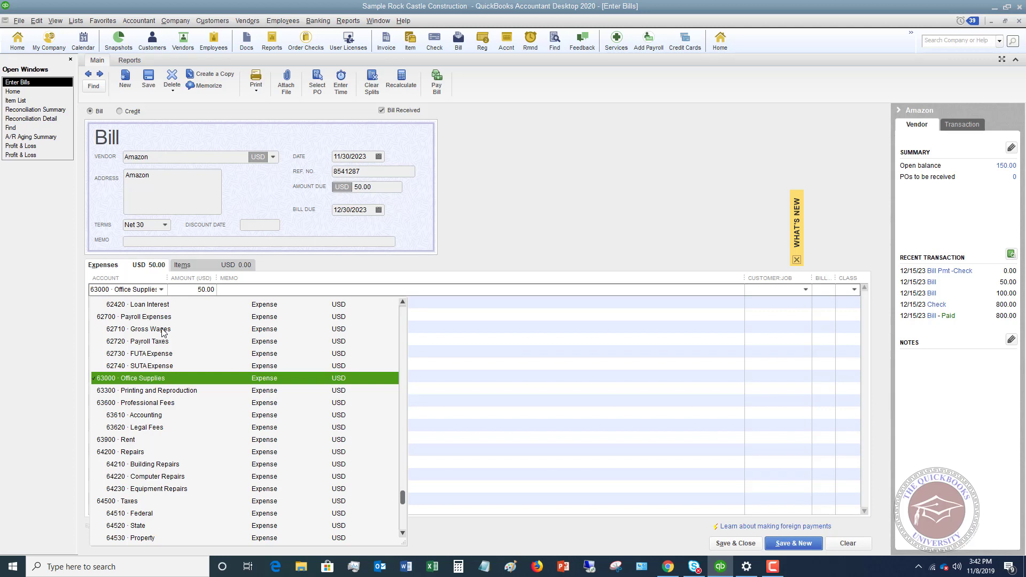
left_click(136, 380)
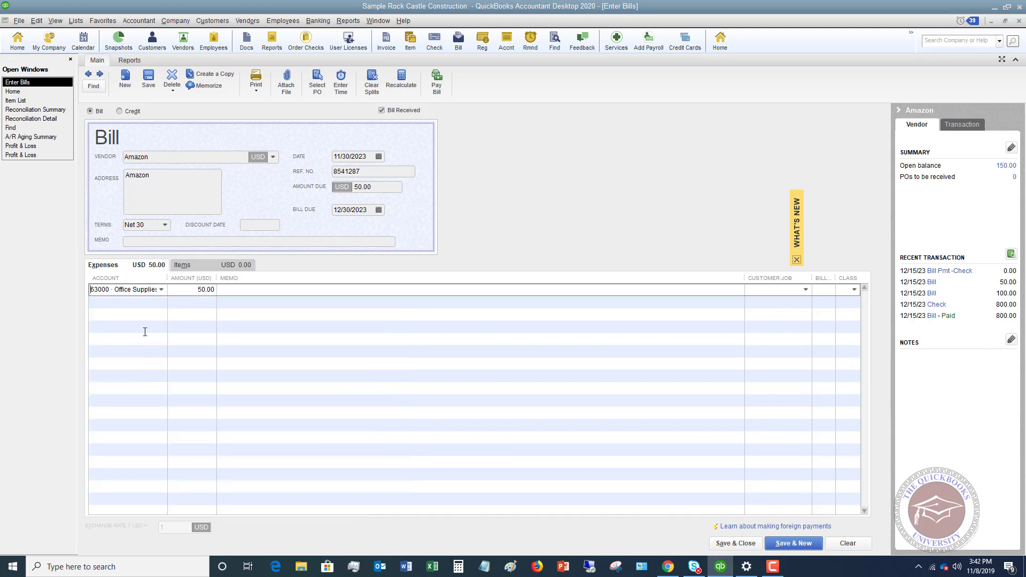
left_click(189, 289)
left_click_drag(198, 289, 248, 290)
type("30")
left_click(162, 301)
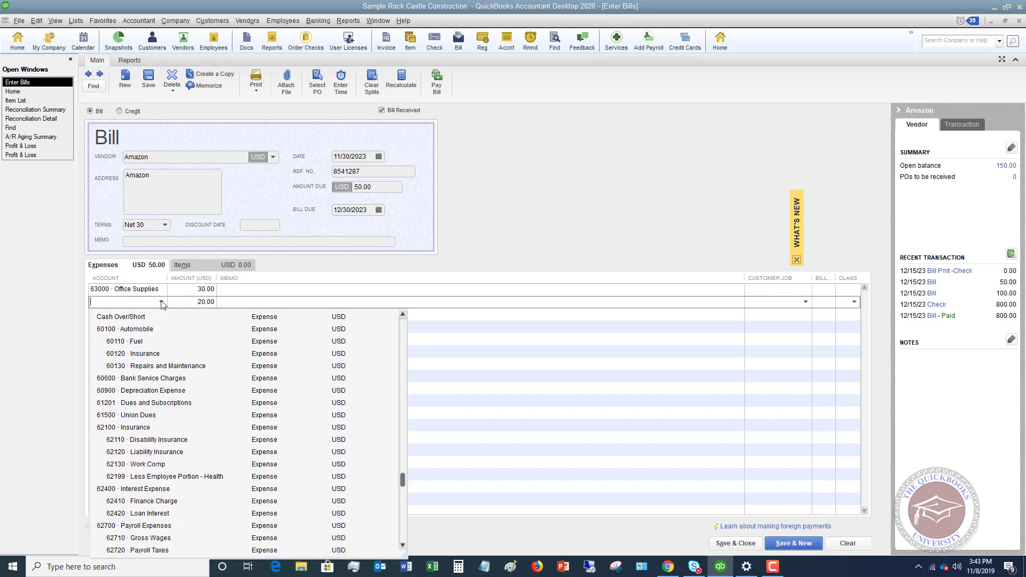
Assign the remaining 20.00 on the second line to 61201 · Dues and Subscriptions
left_click(149, 404)
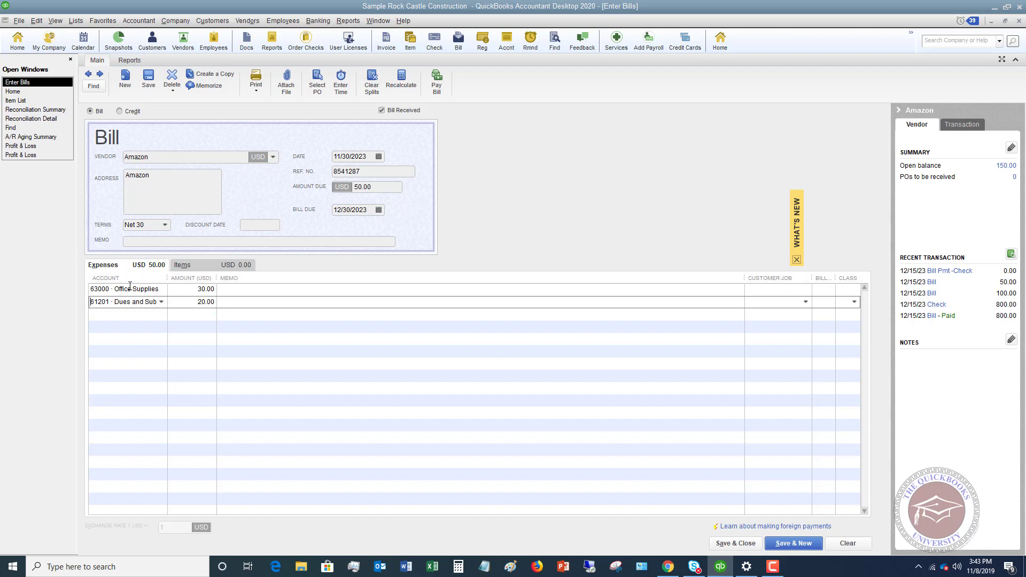
left_click(210, 268)
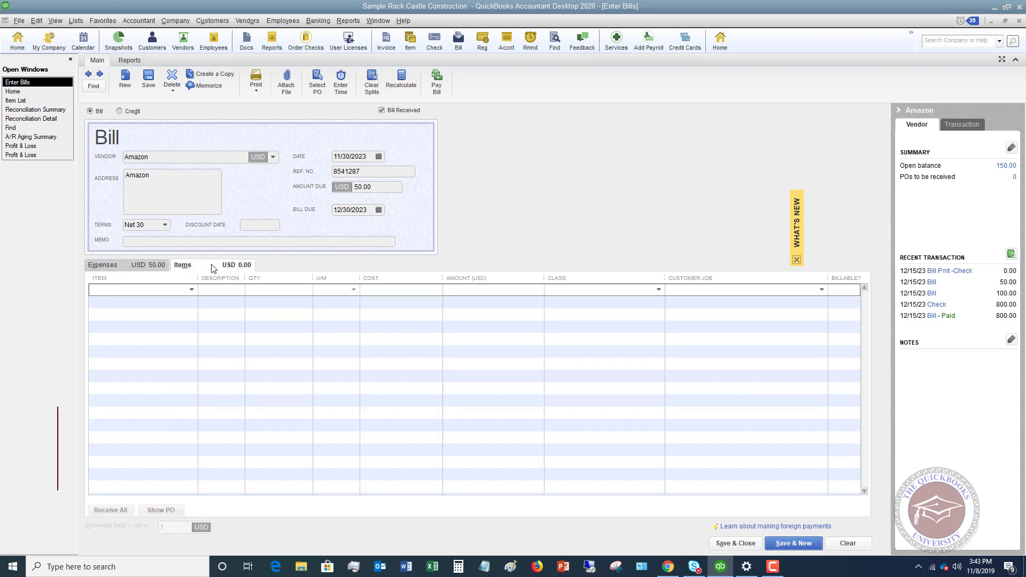
left_click(121, 265)
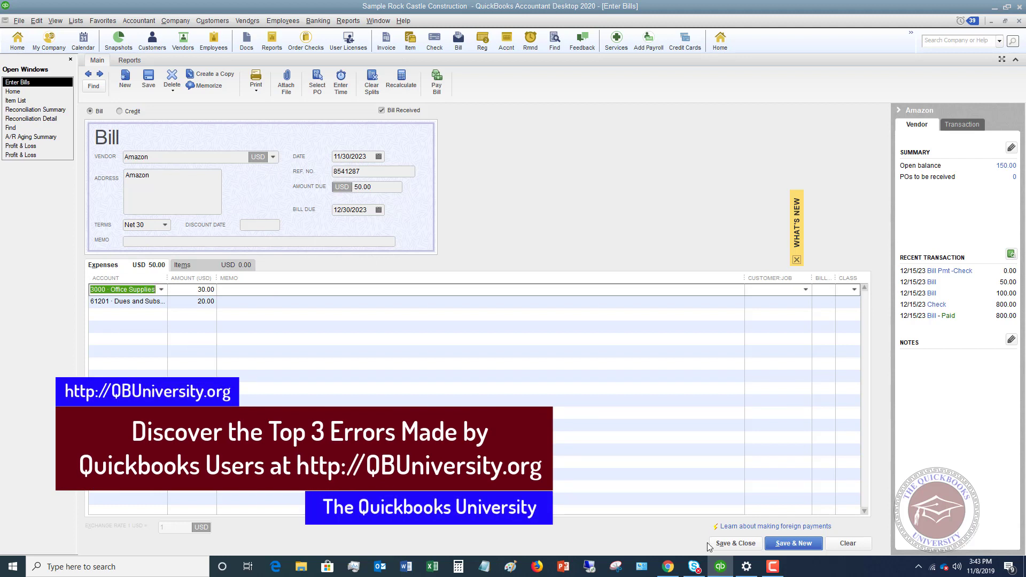
Save and close the bill with the closing-date password, making Net 30 Amazon's permanent terms, without classes
left_click(736, 543)
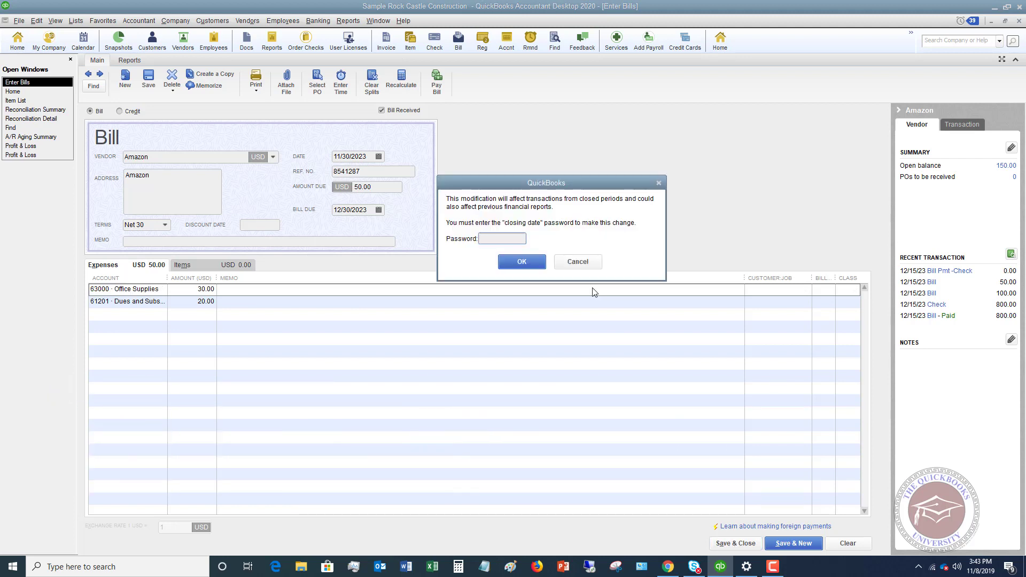
type("•••")
key("Return")
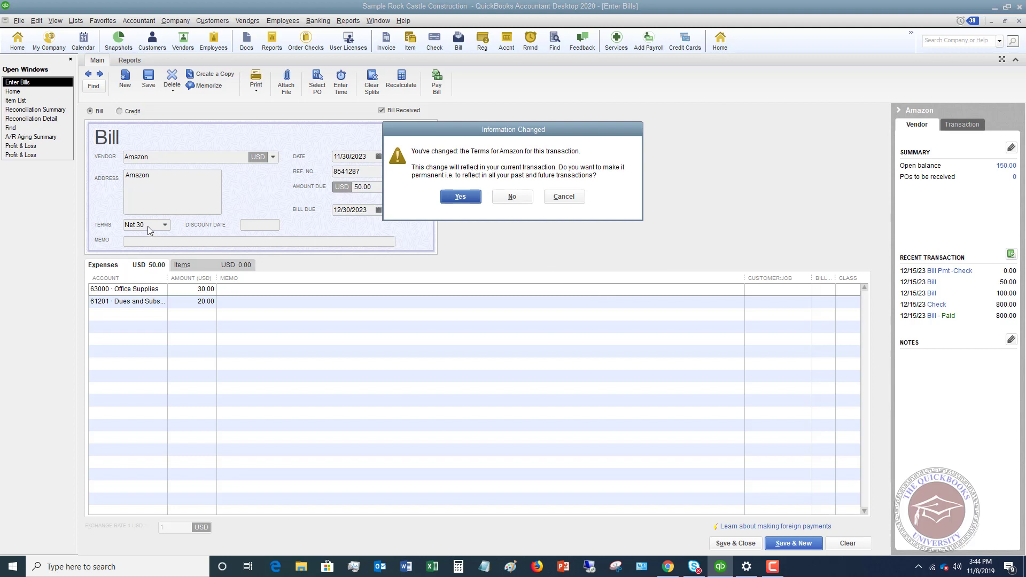
left_click(461, 197)
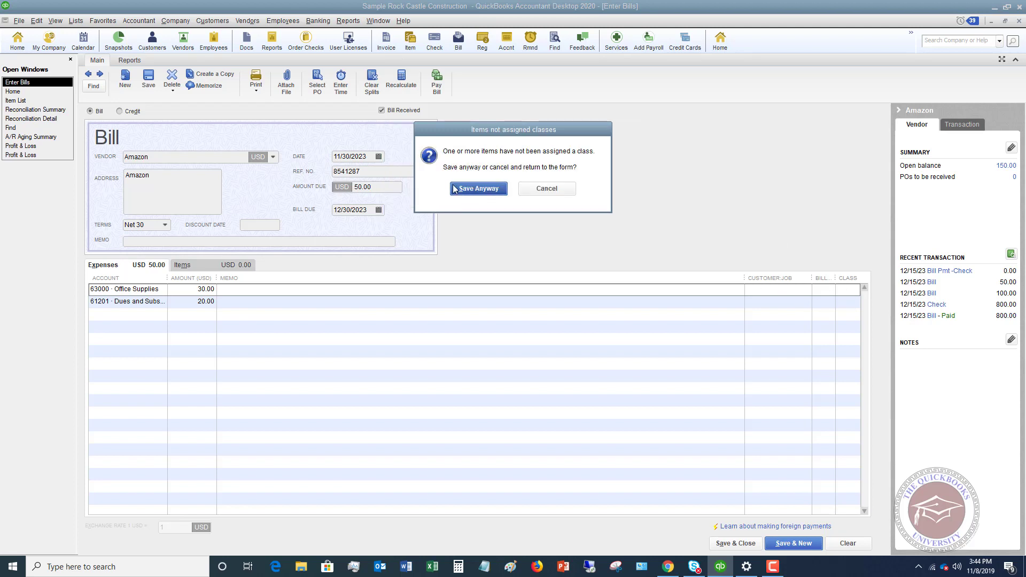
left_click(476, 190)
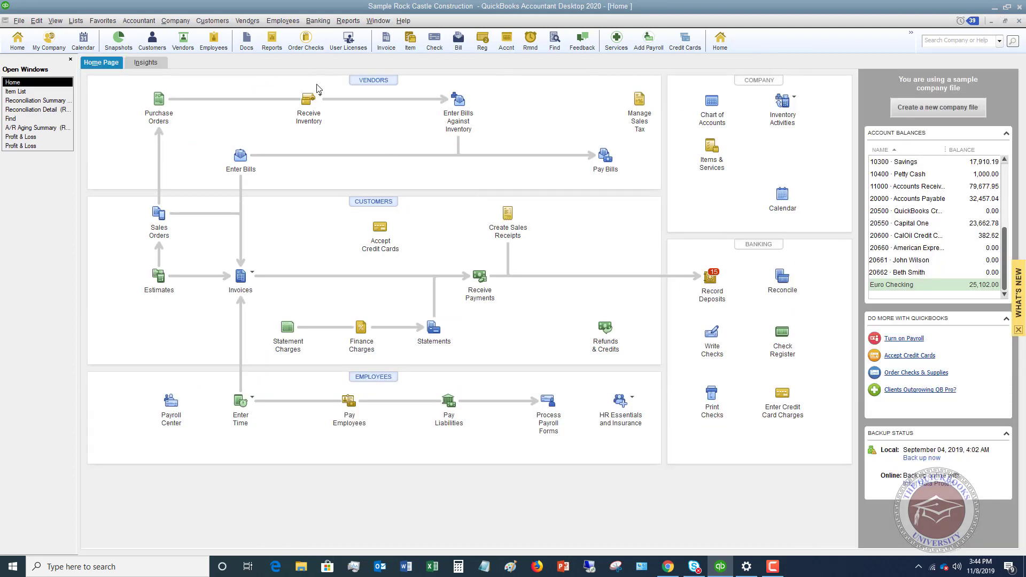
Open Pay Bills from the Vendors menu and select Amazon's 50.00 bill due 12/30/2023
left_click(249, 24)
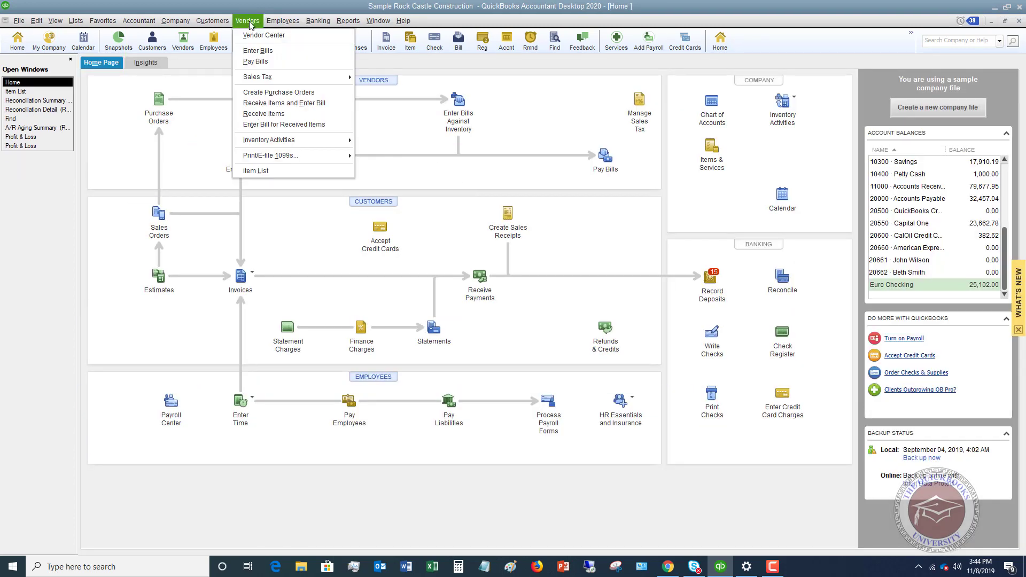
left_click(255, 61)
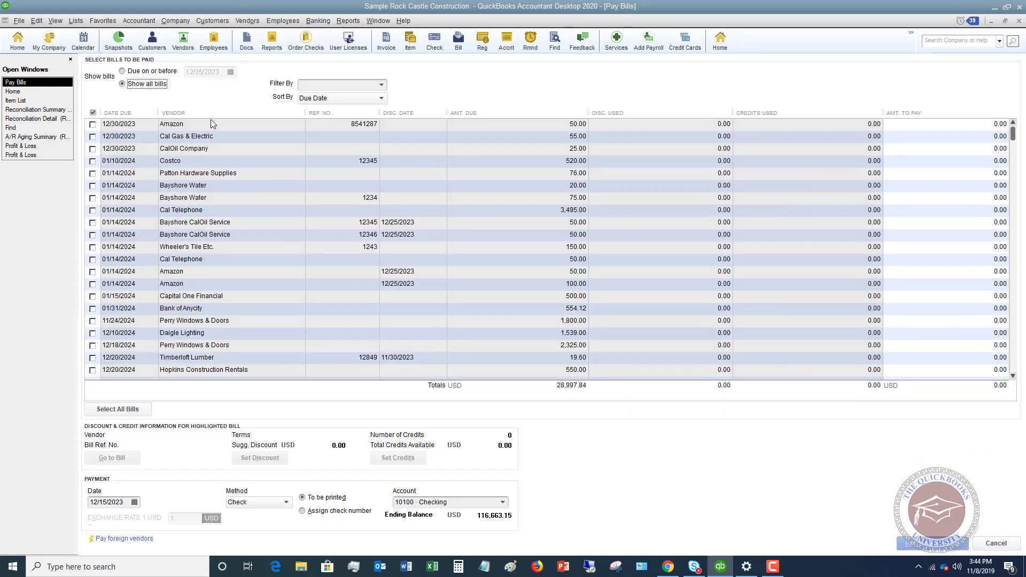
left_click(212, 123)
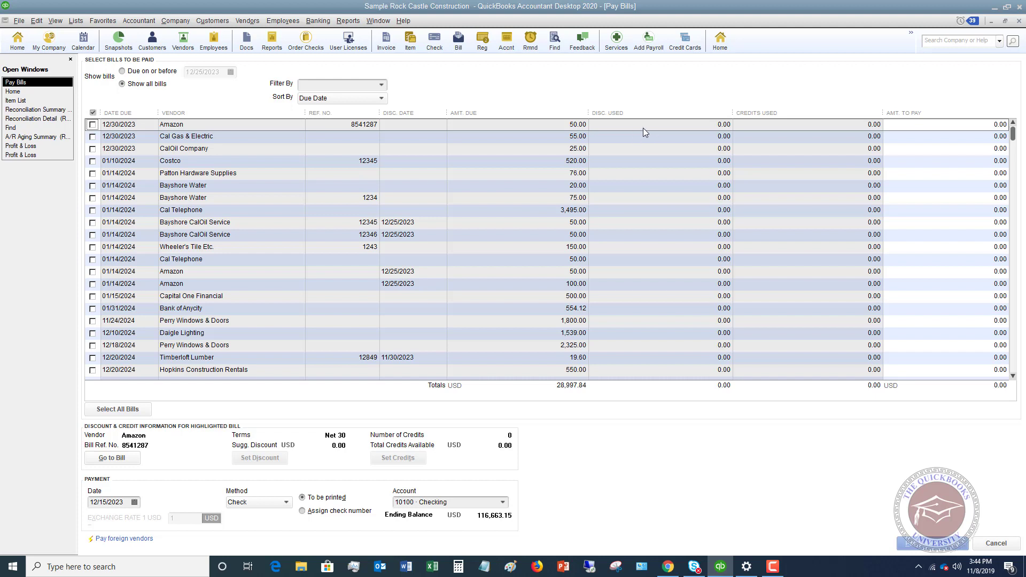